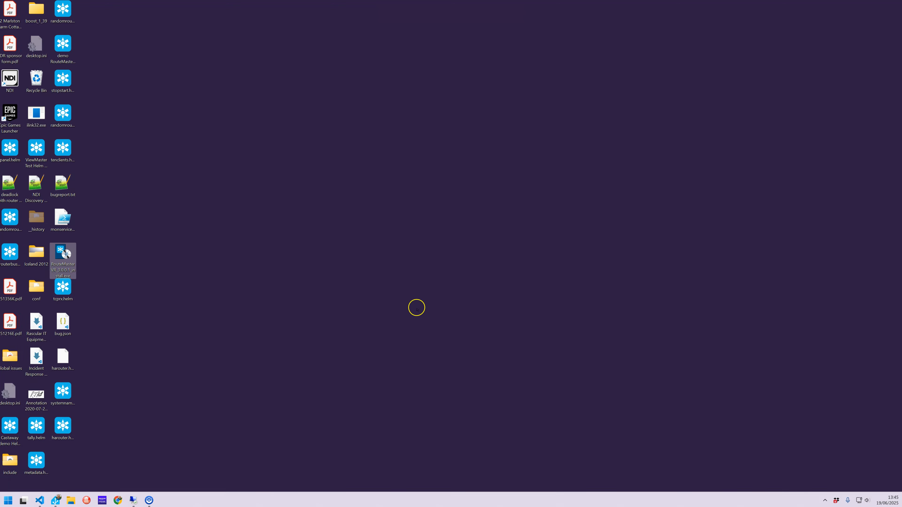
Step: Accept the licence agreement and install RouteMaster VR as a Windows Service with linked desktop app, using TCP port 7777
click(582, 400)
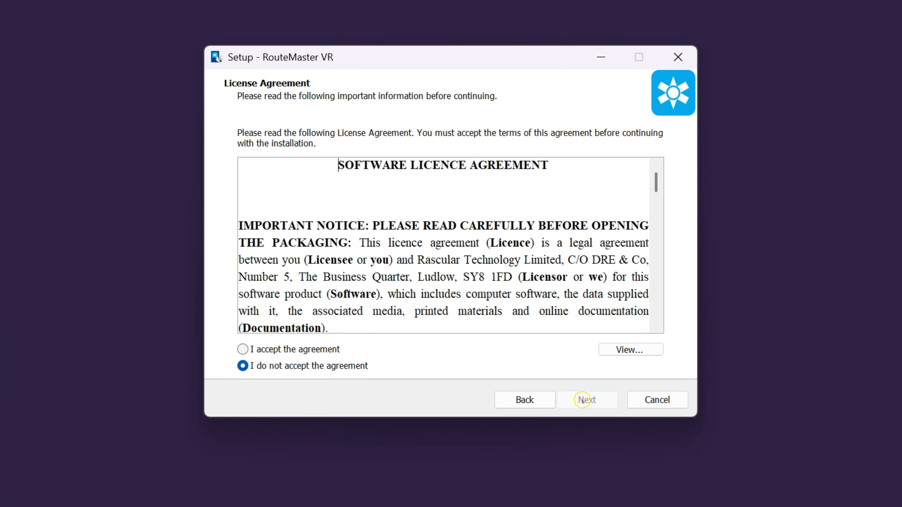
click(255, 350)
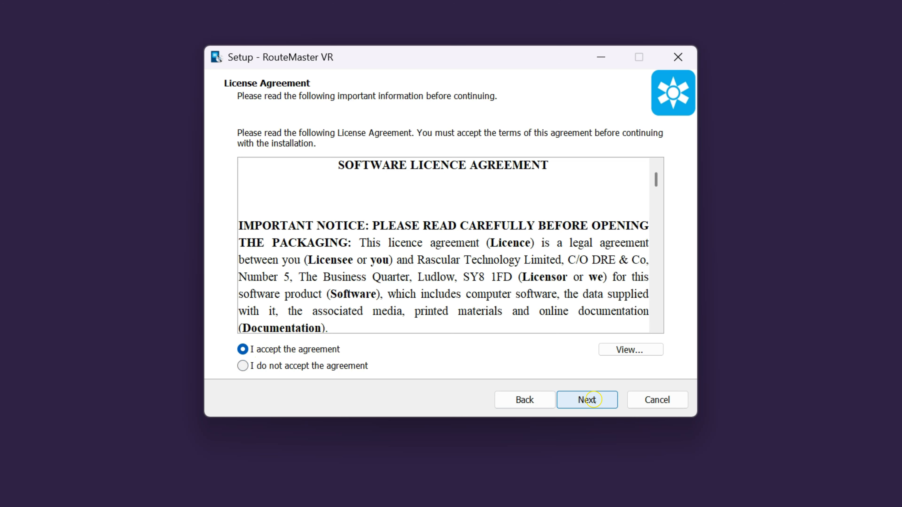
click(588, 402)
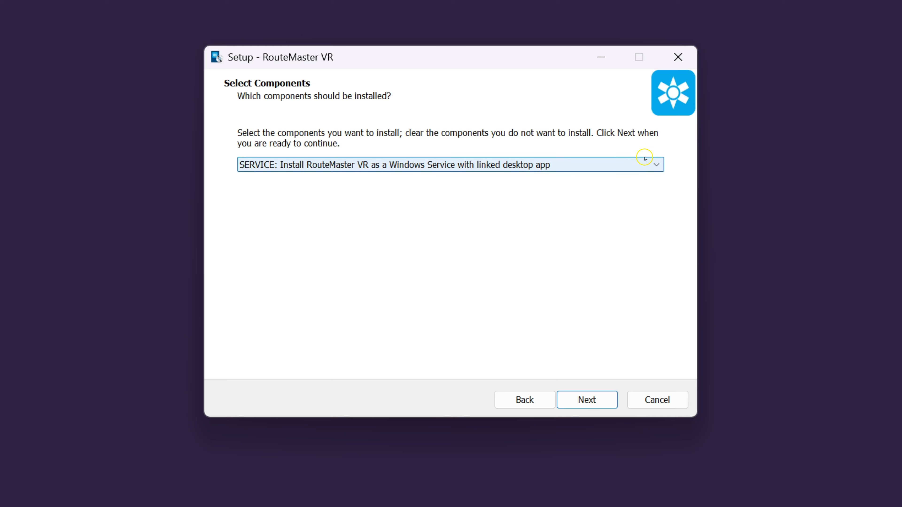
click(587, 399)
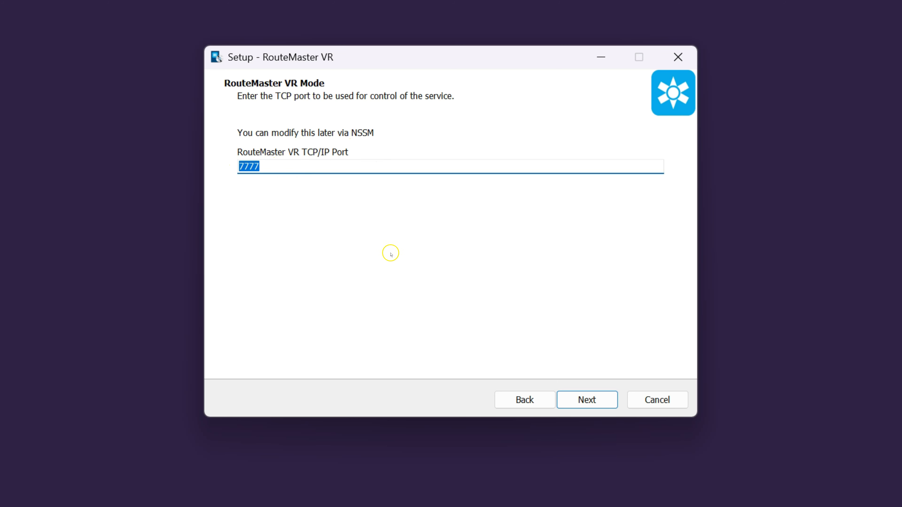
click(589, 399)
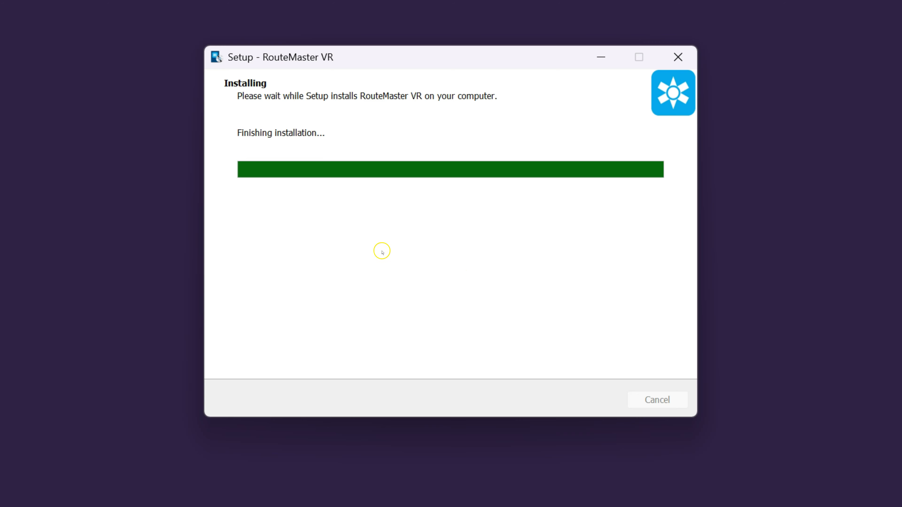
Step: Finish the setup with the readme option off and the connection to the RouteMaster VR service on
click(384, 192)
click(384, 210)
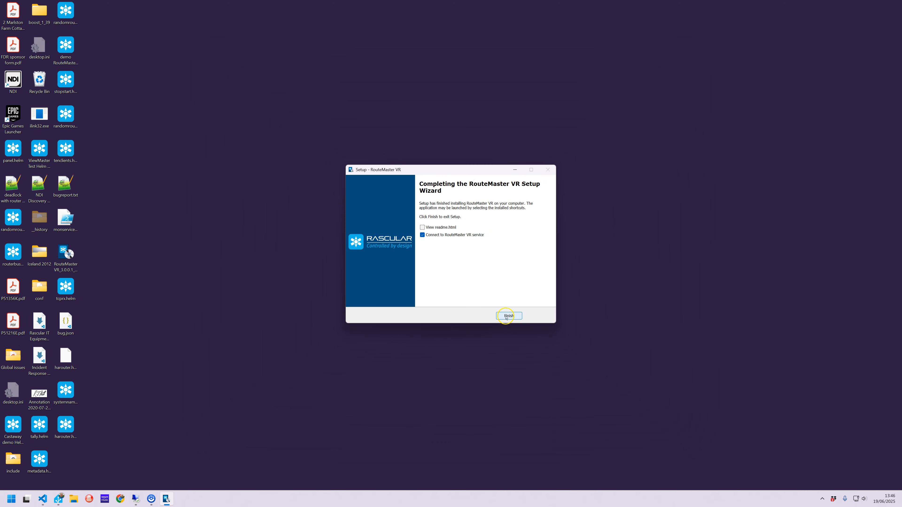
click(508, 316)
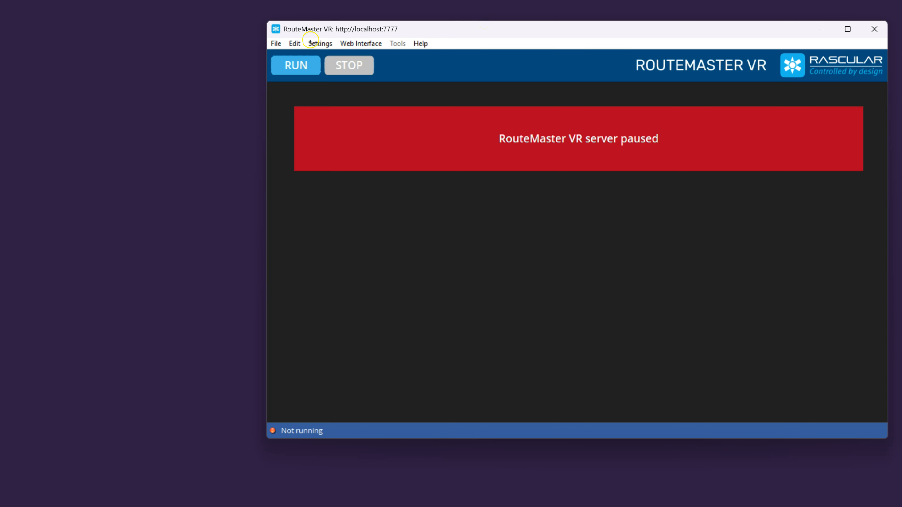
Step: Review the internal web server's port and web panel path, and close the settings without changes
click(321, 44)
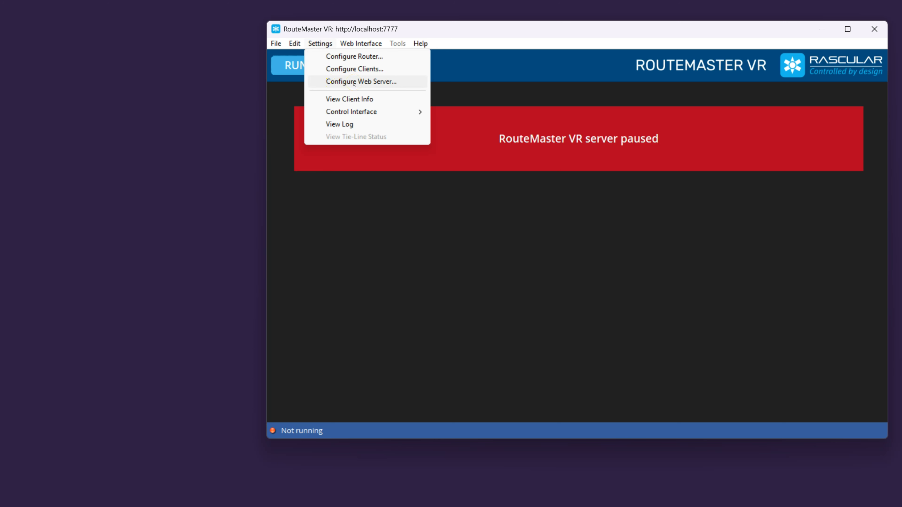
click(354, 83)
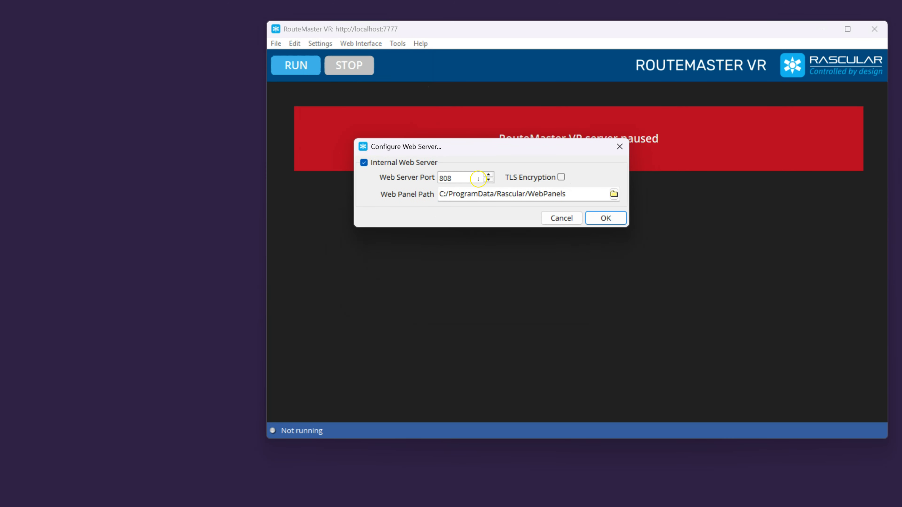
click(562, 218)
Step: Open the RouteMaster VR web interface in the browser and arrange its window in front of the desktop app
click(360, 44)
click(371, 58)
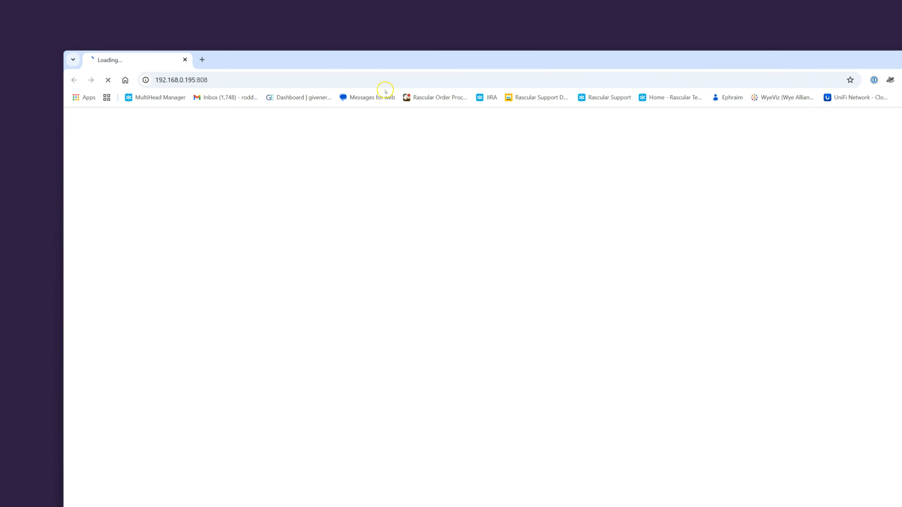
drag(884, 103, 745, 264)
drag(584, 275, 616, 182)
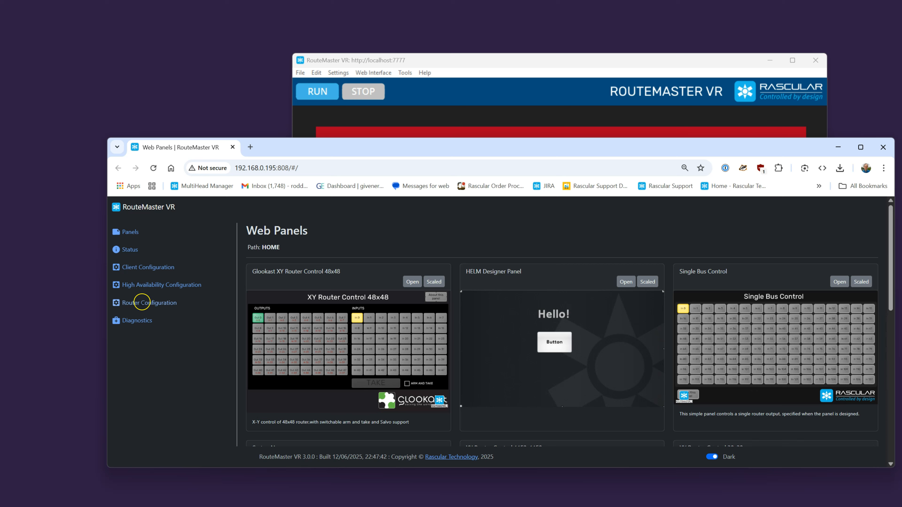
Step: Examine the Client Configuration, the Router Configuration's General, Connection and Groups settings, and the High Availability Configuration page
click(140, 267)
scroll(575, 294, down, 5)
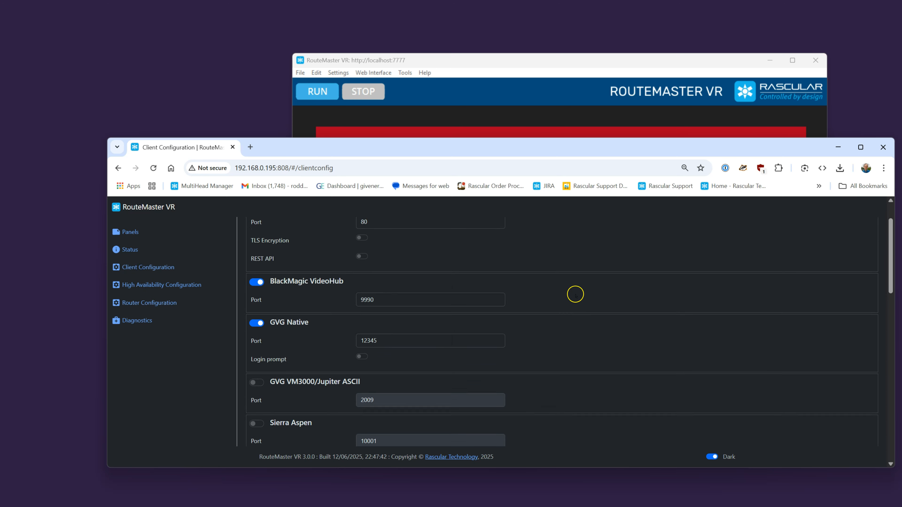
scroll(576, 294, up, 5)
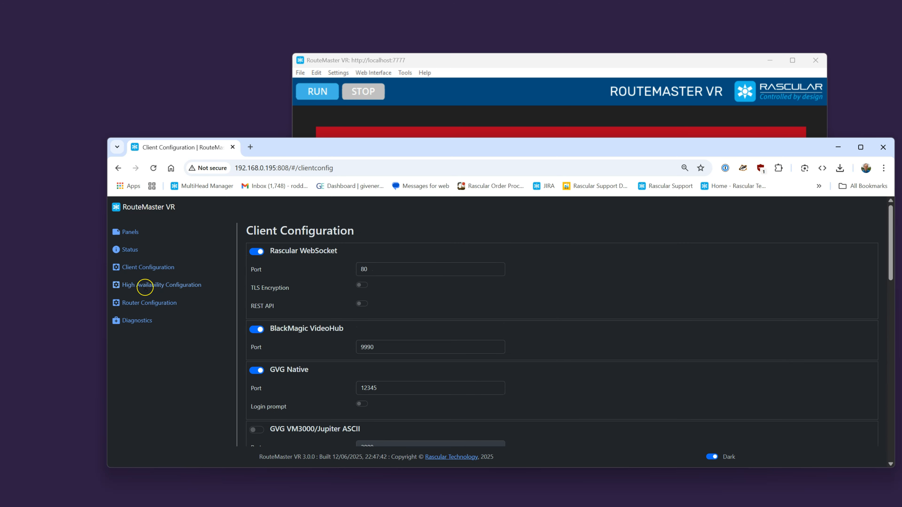
click(139, 302)
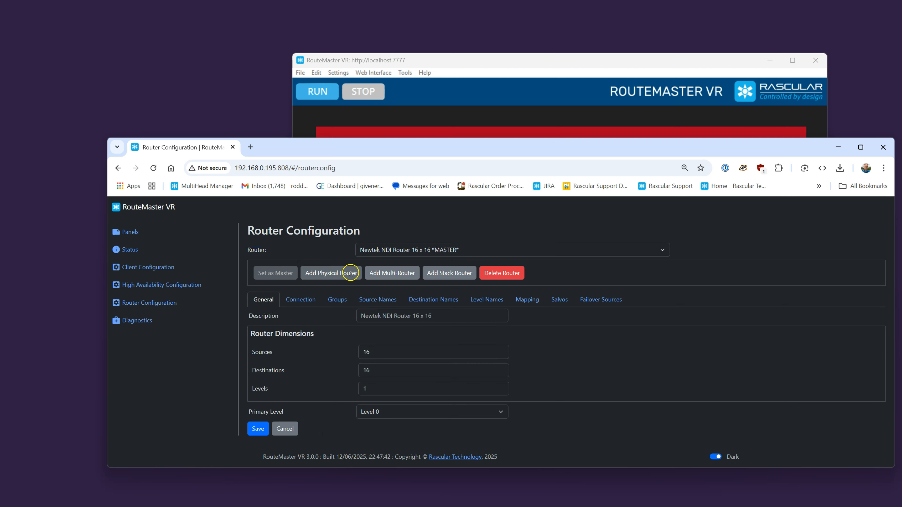
click(295, 299)
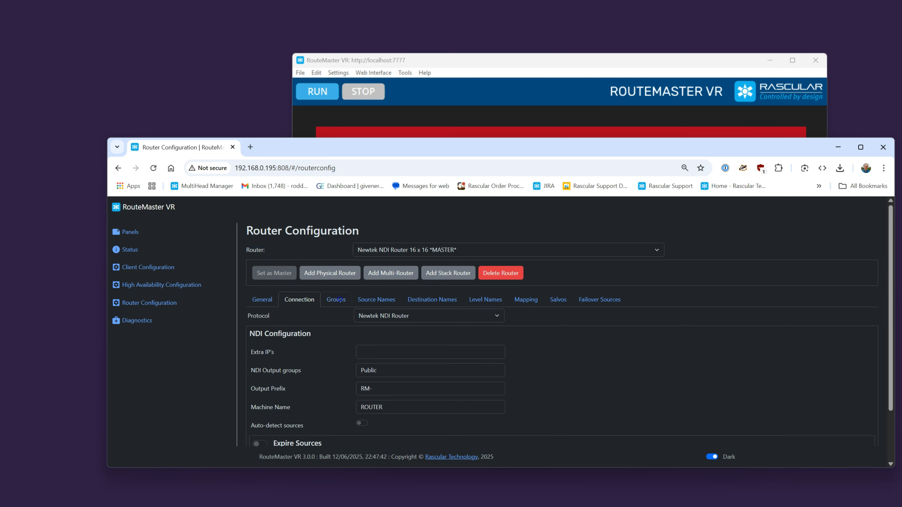
click(337, 300)
click(264, 300)
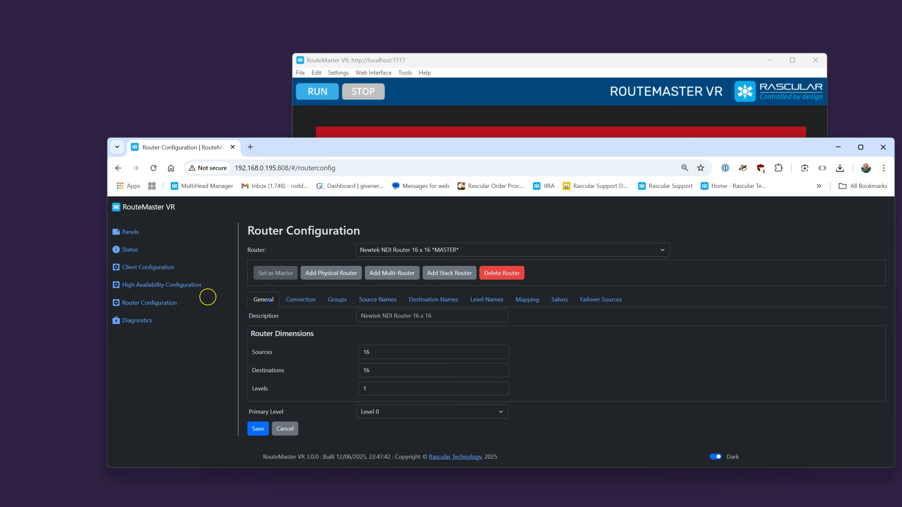
click(160, 285)
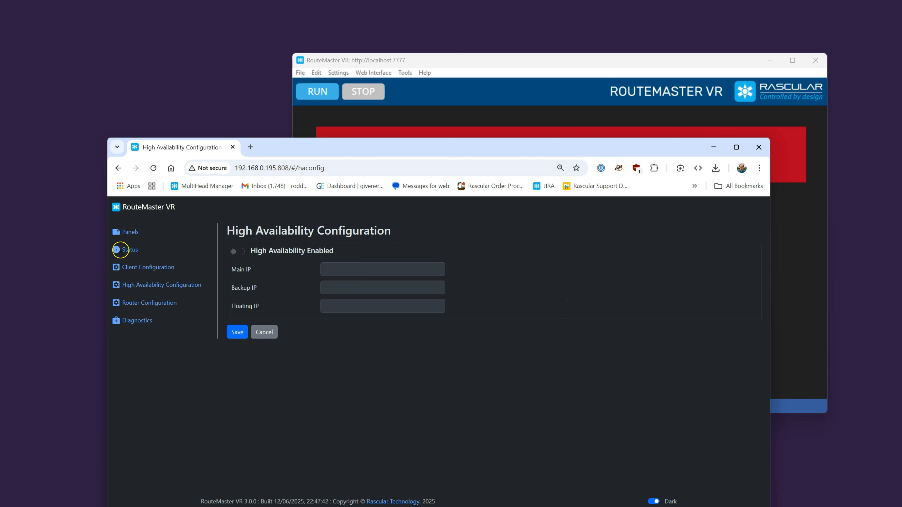
Step: Start RouteMaster from the web interface's Status page and move the desktop app window aside, keeping the browser in front
click(131, 249)
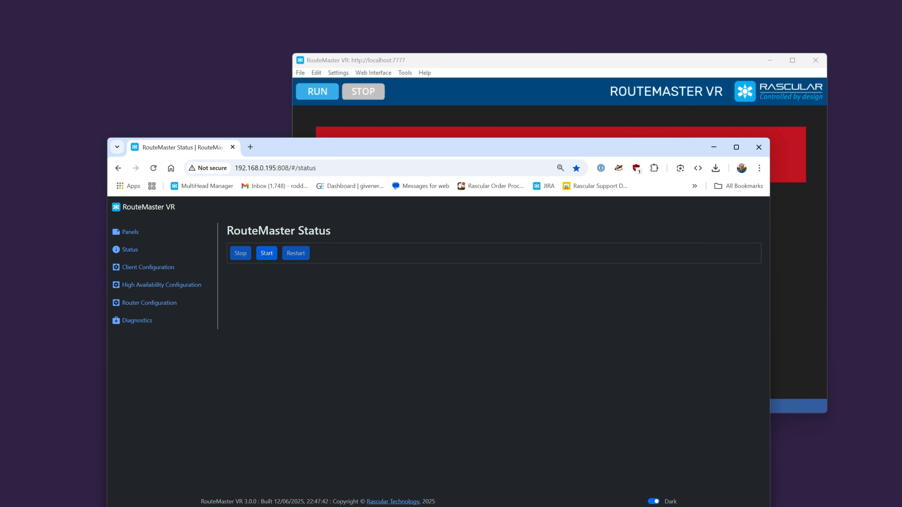
click(266, 253)
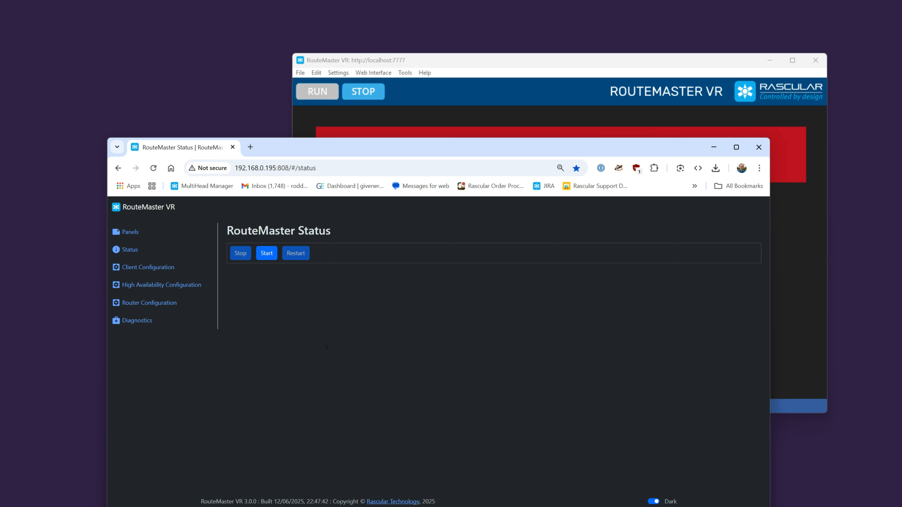
drag(599, 65, 755, 0)
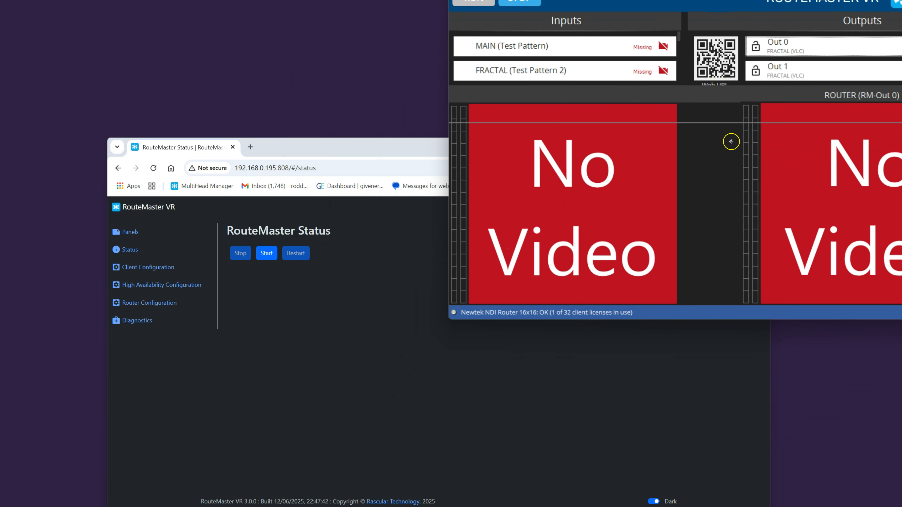
drag(731, 142, 731, 217)
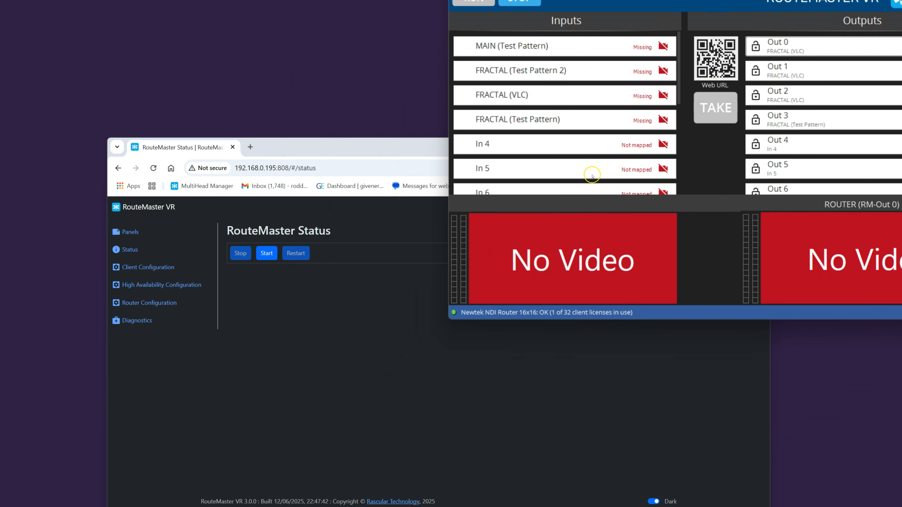
click(139, 389)
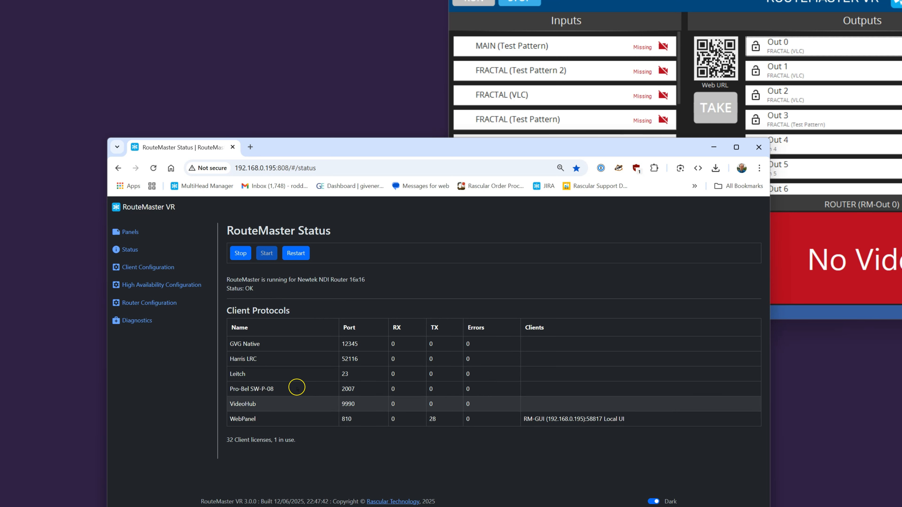
Step: Enable High Availability with main IP 192.168.0.195, backup IP 192.168.0.221 and floating IP 192.168.0.100, and save the configuration
click(148, 285)
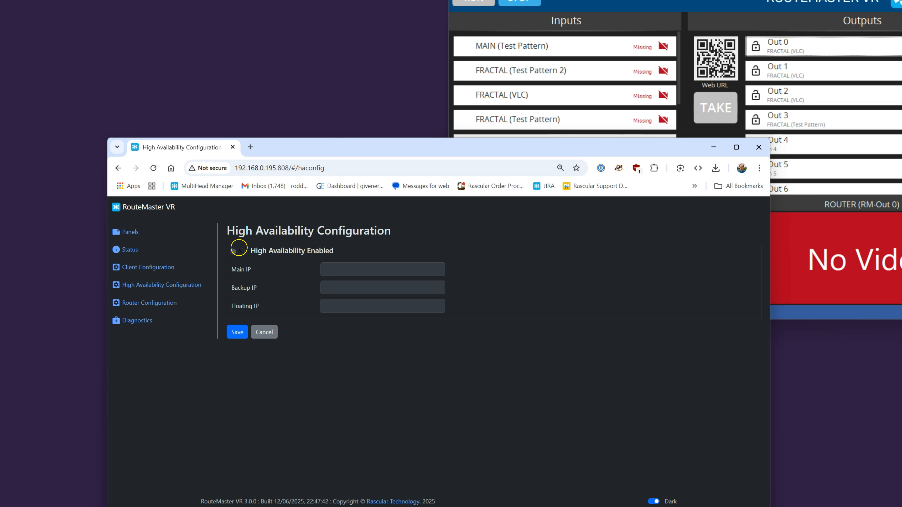
click(239, 251)
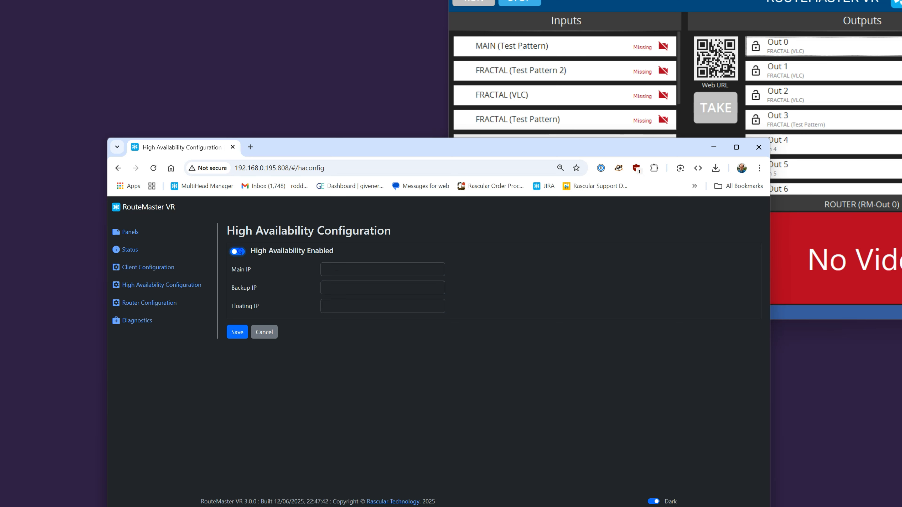
click(339, 269)
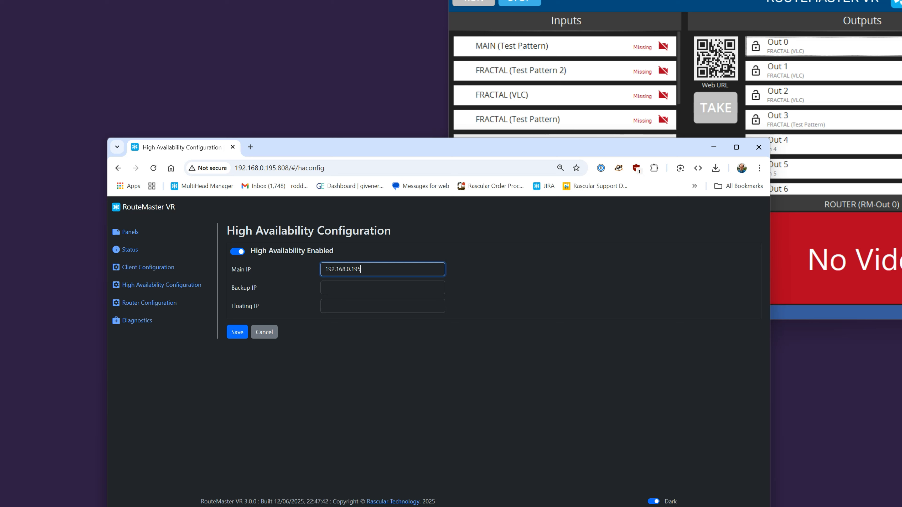
click(337, 289)
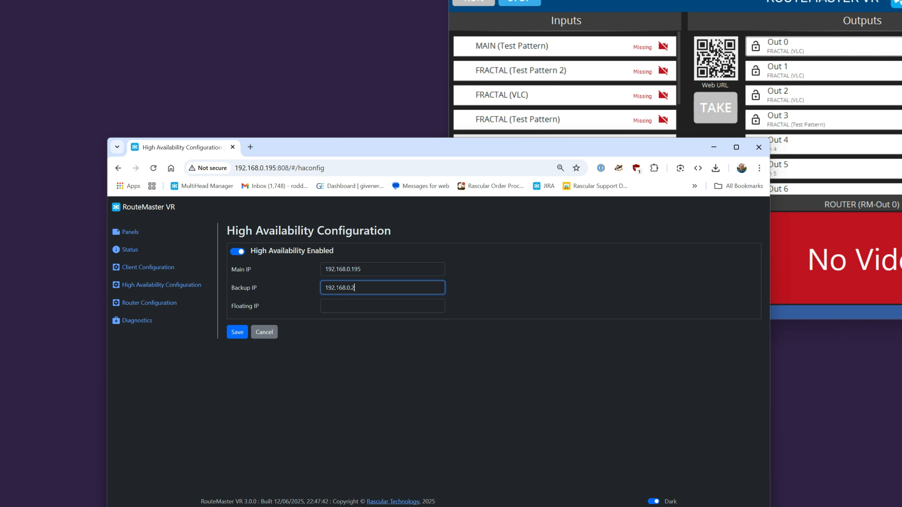
click(335, 304)
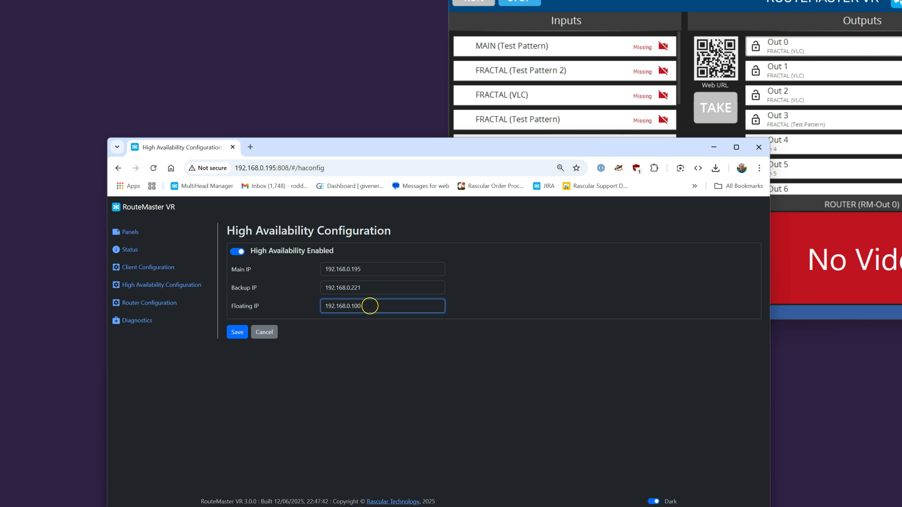
click(236, 332)
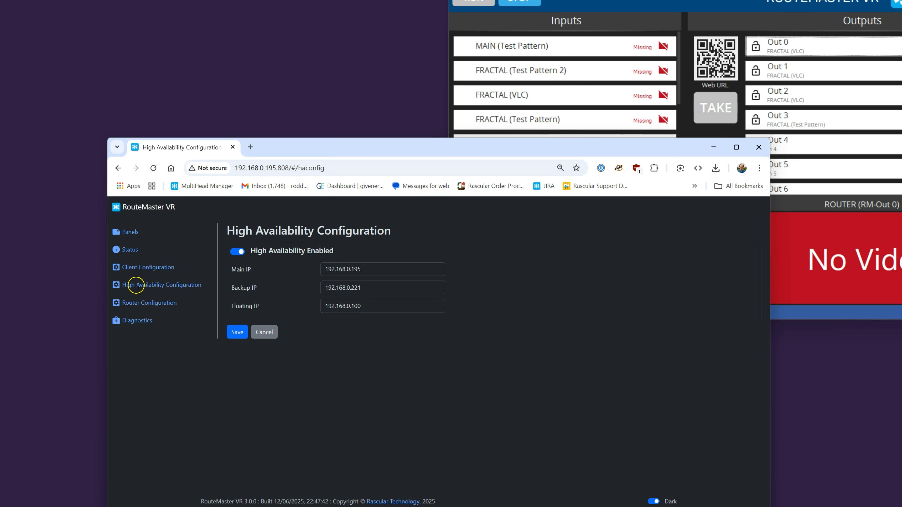
Step: Check the High Availability status of the main and backup systems against the main machine's address
click(125, 248)
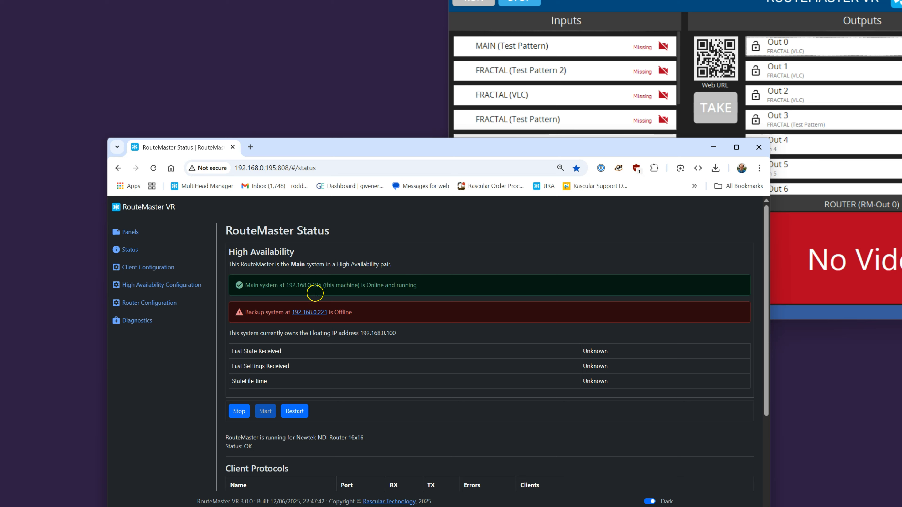
drag(242, 168, 289, 169)
click(169, 367)
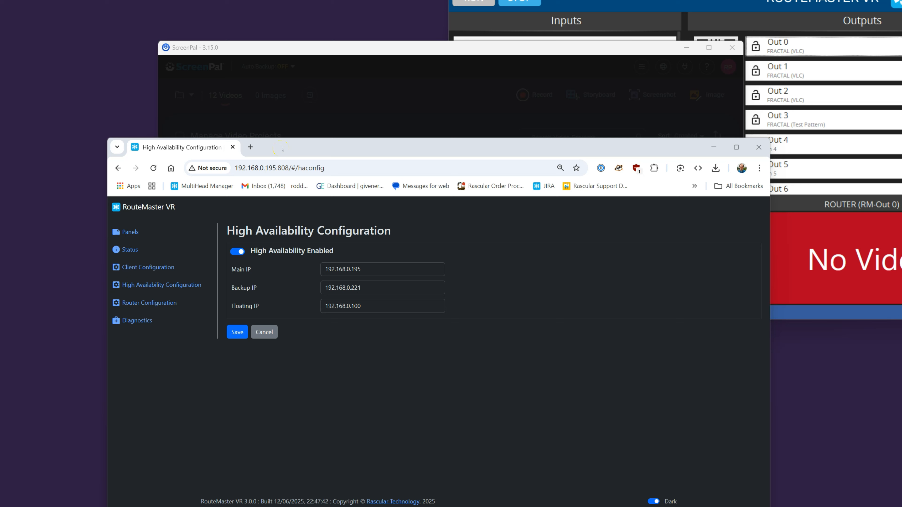
Step: Reposition the browser window, return to the main system's Status page and reload it to recheck the backup system
click(250, 147)
drag(425, 153, 415, 112)
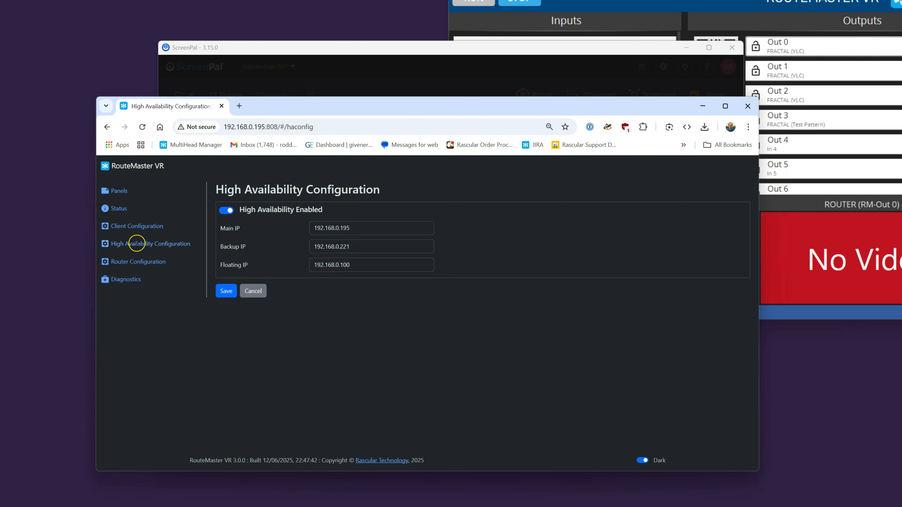
click(119, 208)
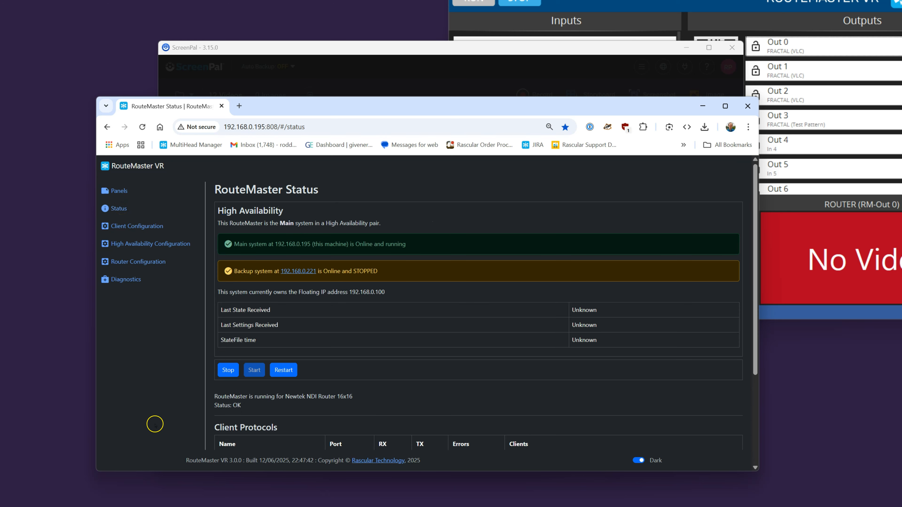
click(144, 127)
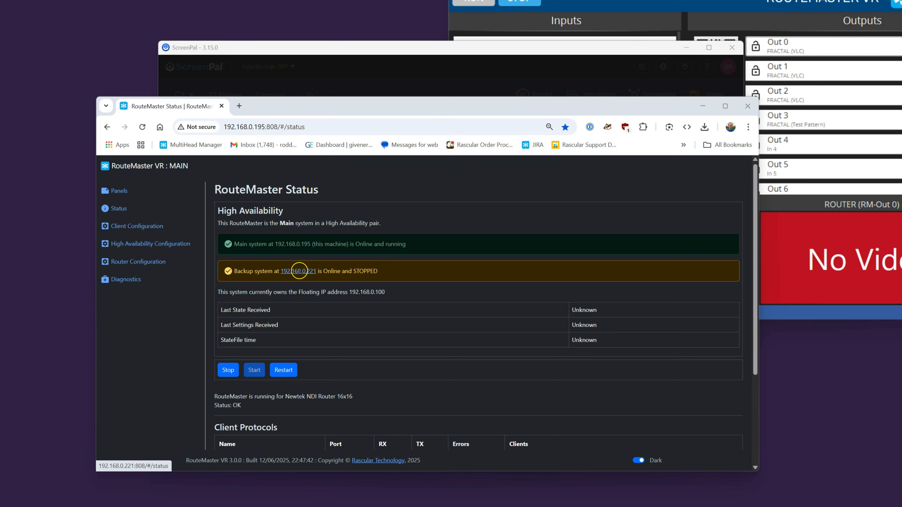
Step: On the backup system's own web interface, enable and save High Availability with main IP 192.168.0.195, backup IP 192.168.0.221 and floating IP 192.168.0.100
click(301, 271)
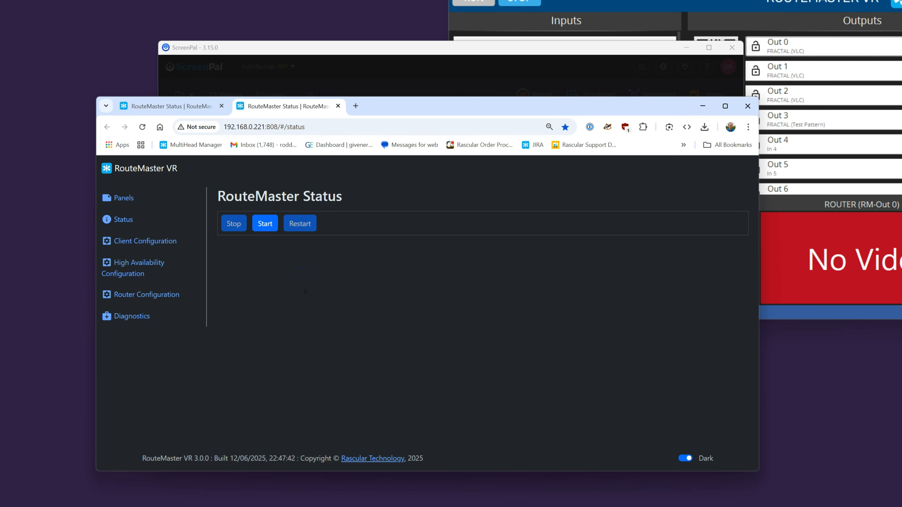
click(138, 263)
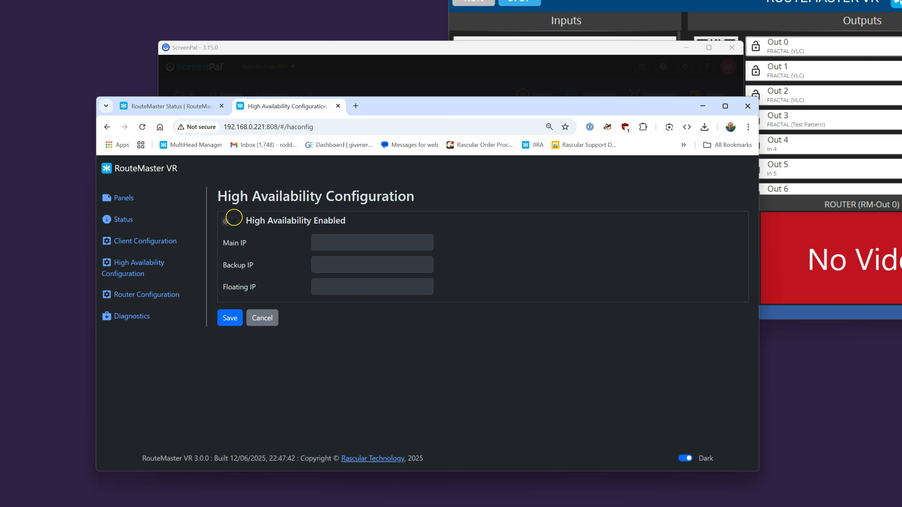
click(233, 220)
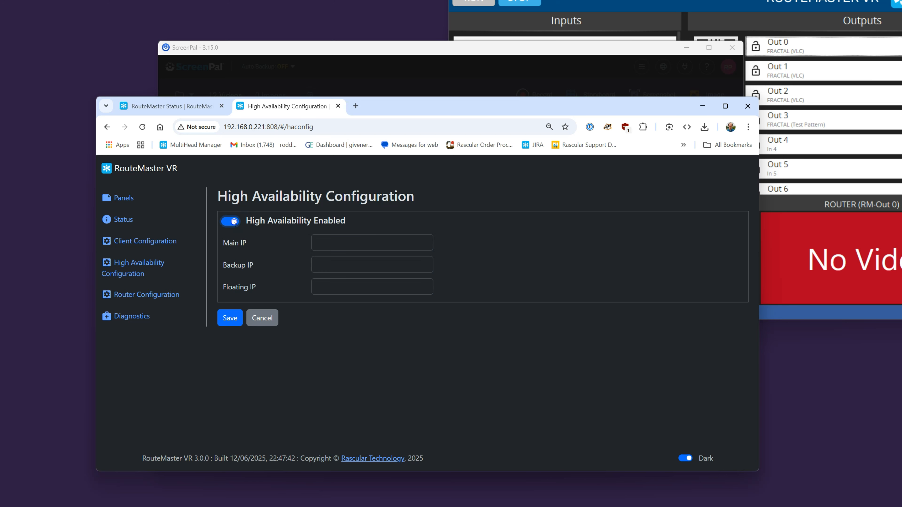
click(327, 242)
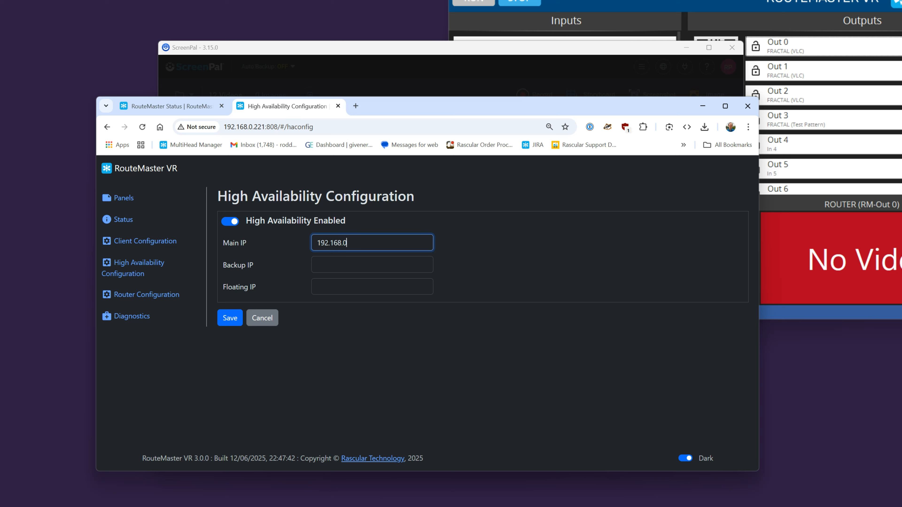
click(319, 264)
text(192.168.0.221)
click(324, 290)
text(192.168.0.100)
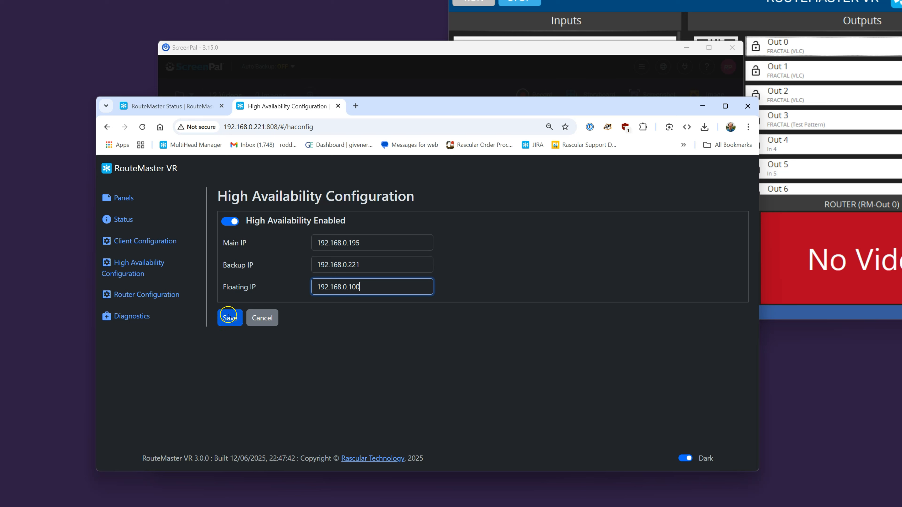
click(230, 319)
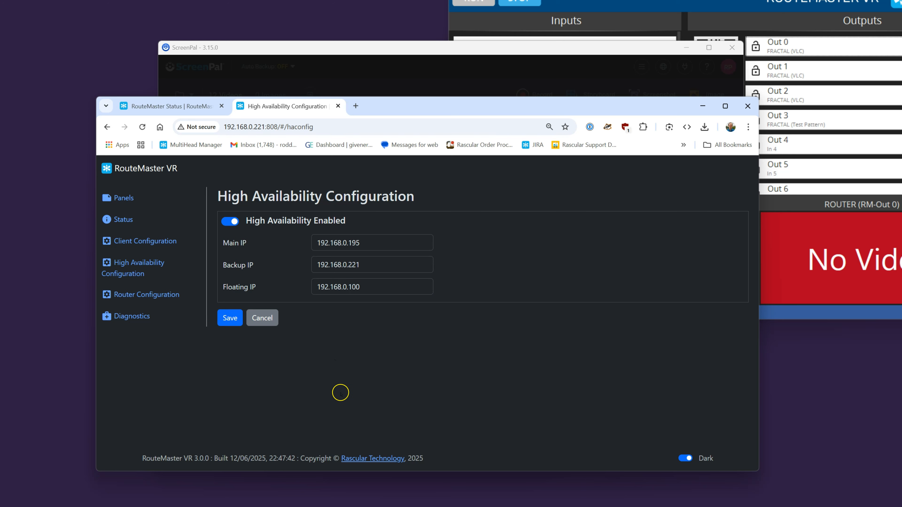
Step: Reload the backup system's web interface and compare its High Availability status with the main system's, highlighting the backup's Last Settings Received time
click(142, 127)
click(123, 220)
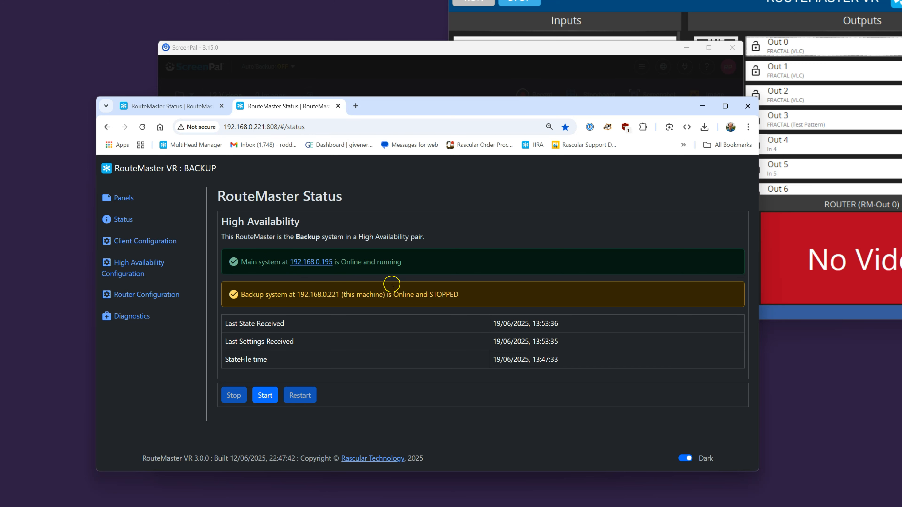
click(157, 104)
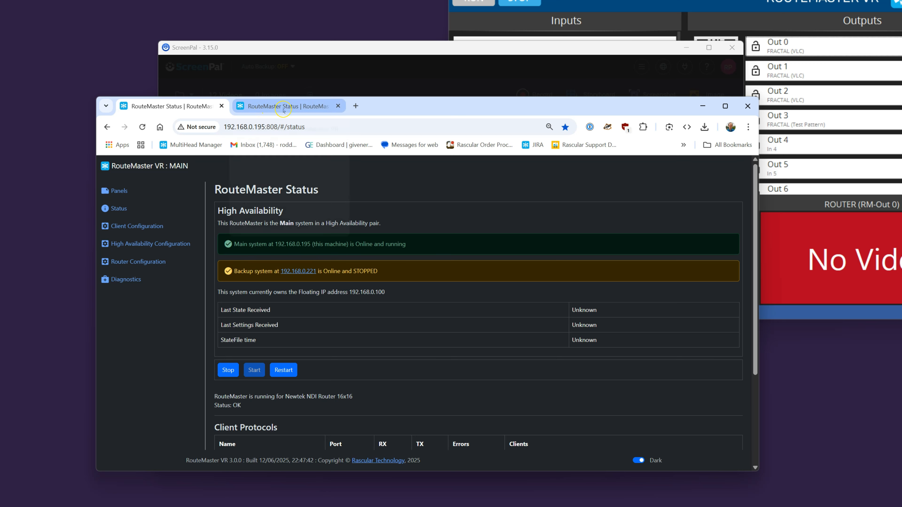
mouse_move(283, 110)
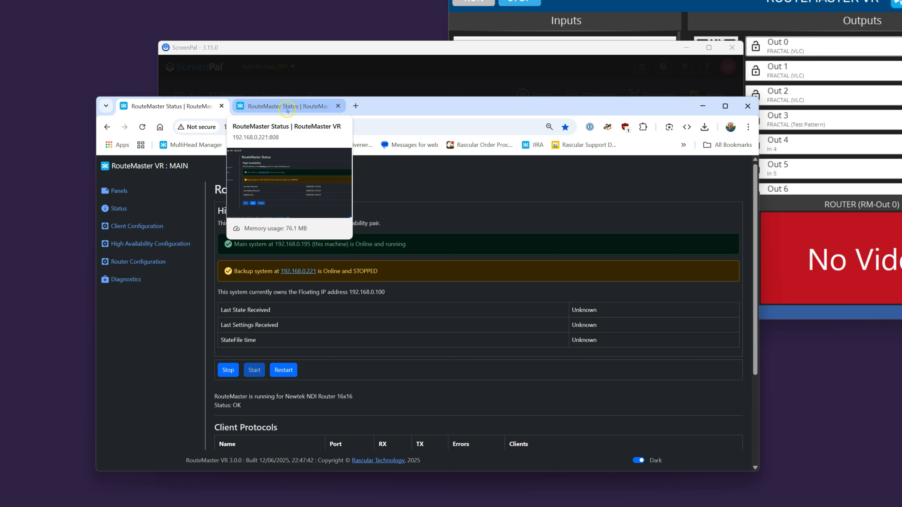
click(288, 111)
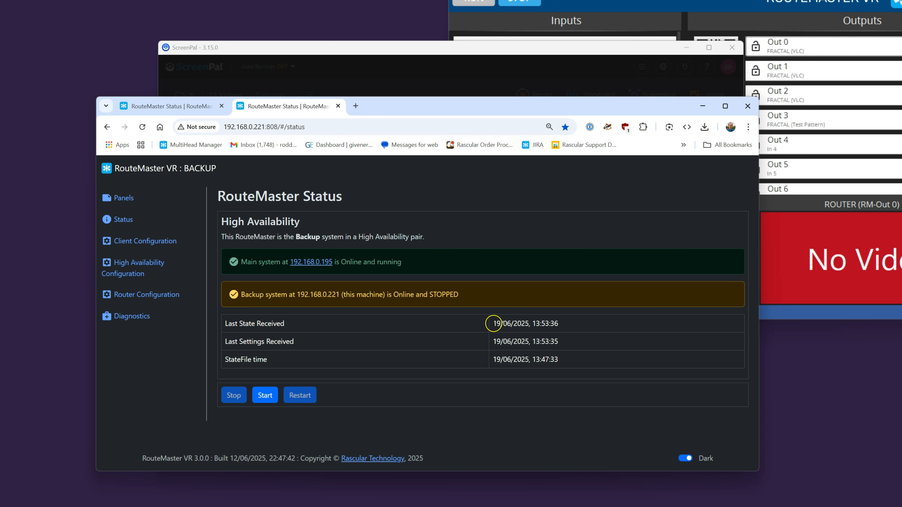
drag(495, 342, 563, 342)
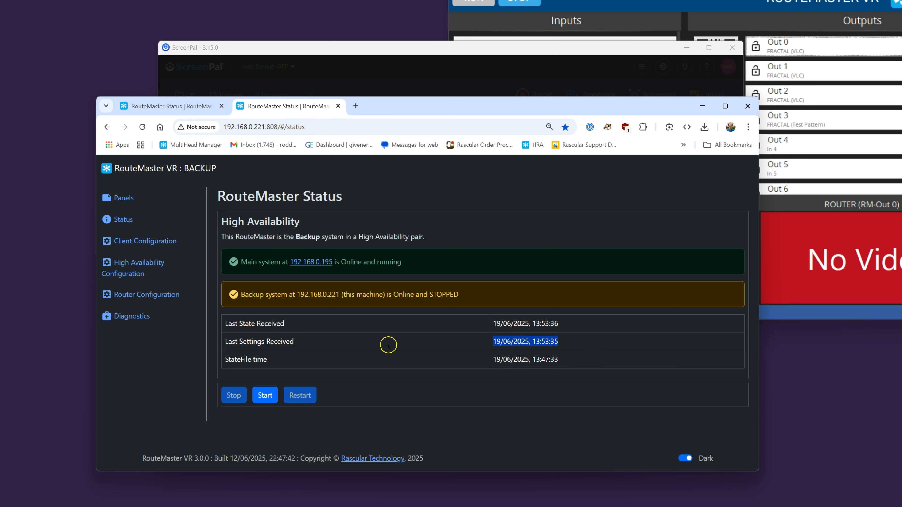